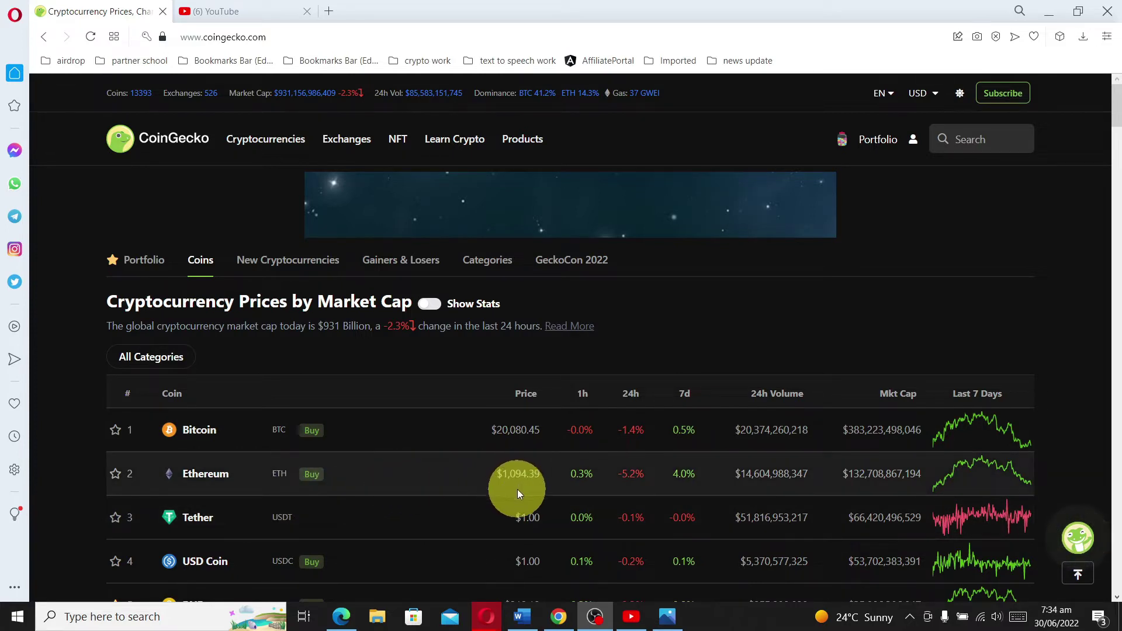
{"action": "scroll", "coordinate": [385, 507], "scroll_direction": "down", "scroll_amount": 2}
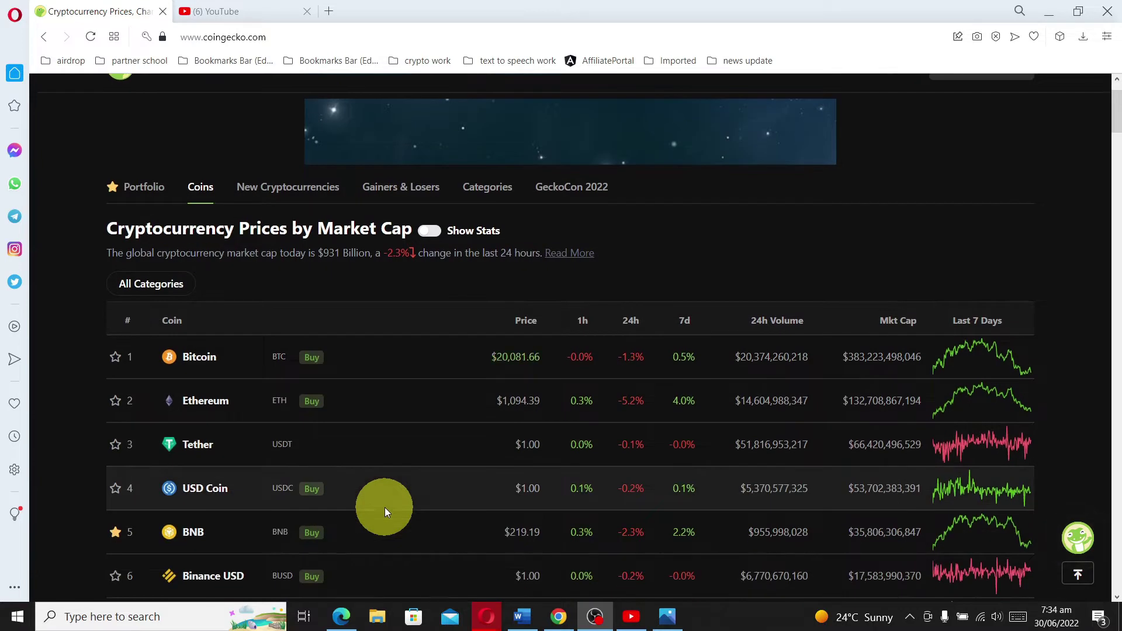
{"action": "scroll", "coordinate": [385, 507], "scroll_direction": "down", "scroll_amount": 2}
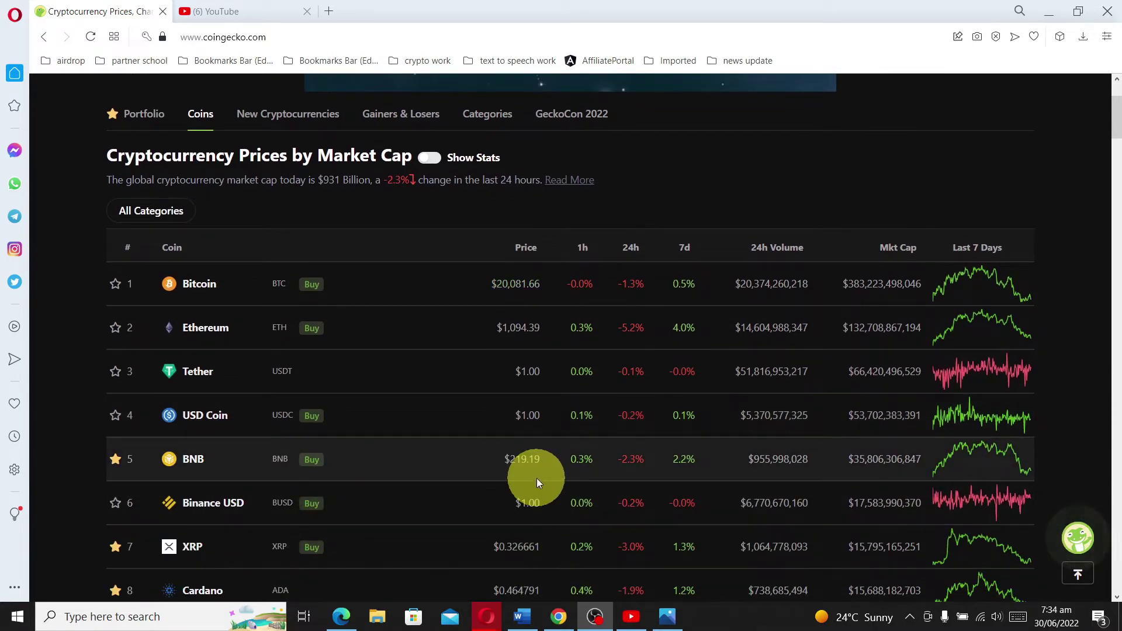
{"action": "scroll", "coordinate": [538, 478], "scroll_direction": "up", "scroll_amount": 2}
{"action": "scroll", "coordinate": [536, 478], "scroll_direction": "up", "scroll_amount": 2}
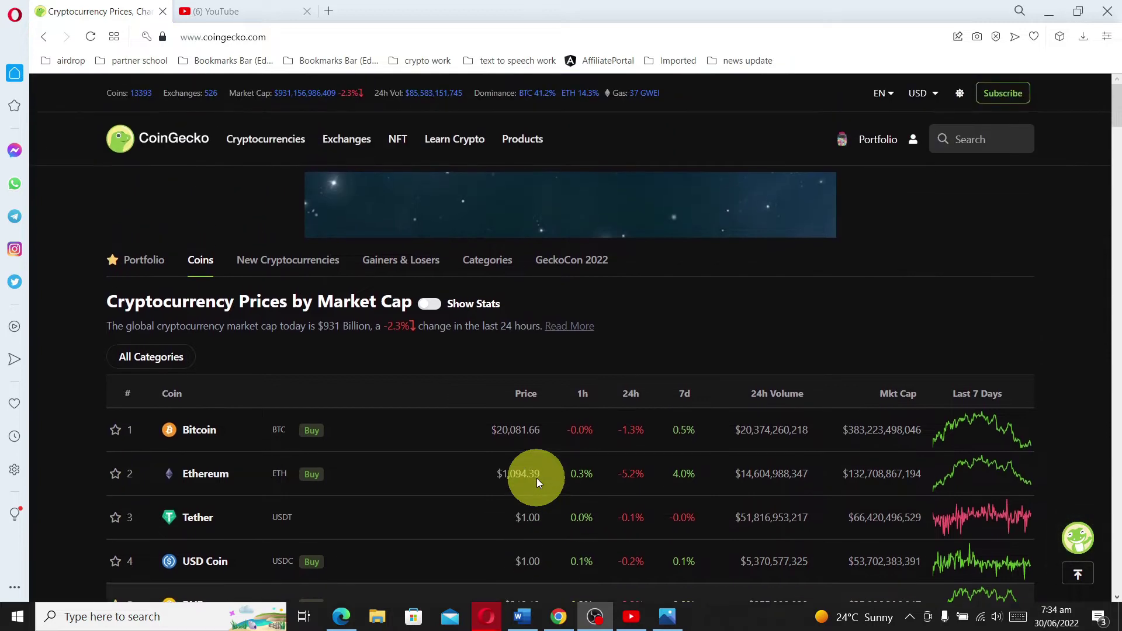